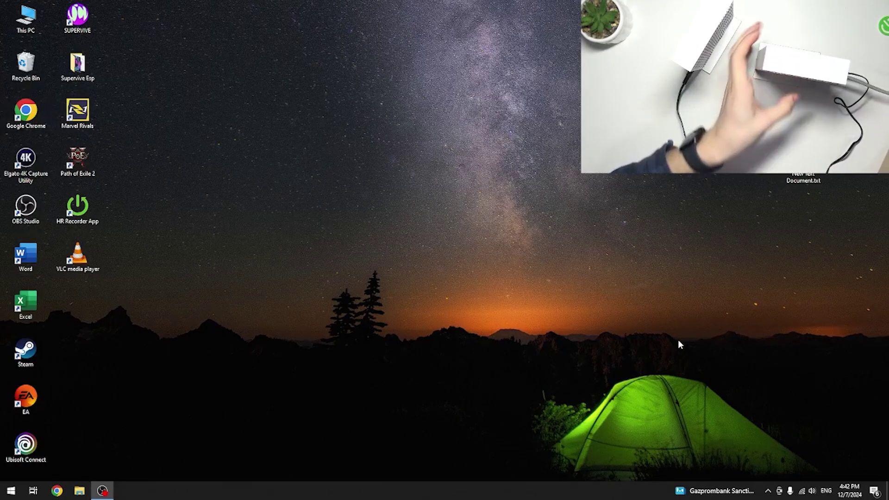
# Connect the PC to the secured T7c_E4Q4 Wi-Fi network using its security key.
pyautogui.click(803, 495)
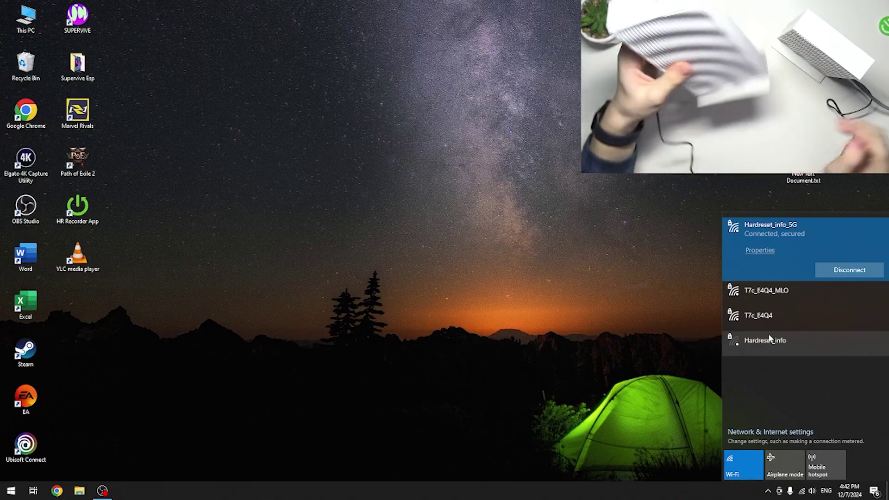
pyautogui.click(770, 325)
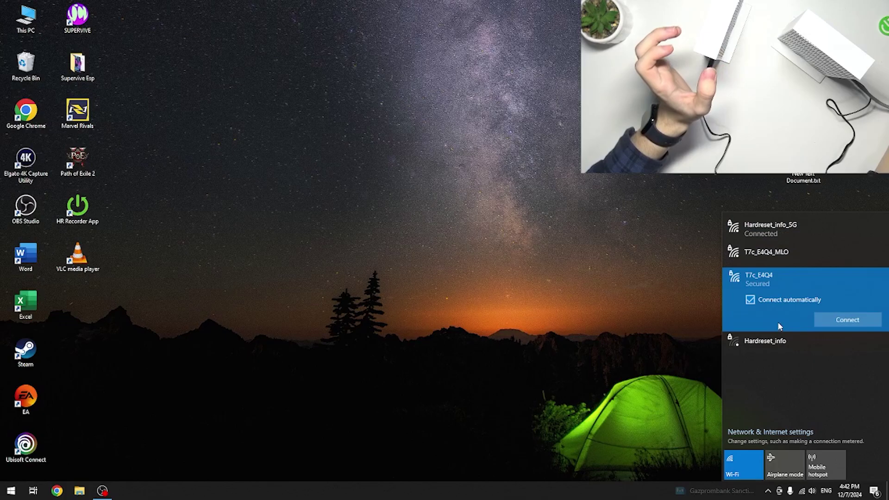
pyautogui.click(843, 319)
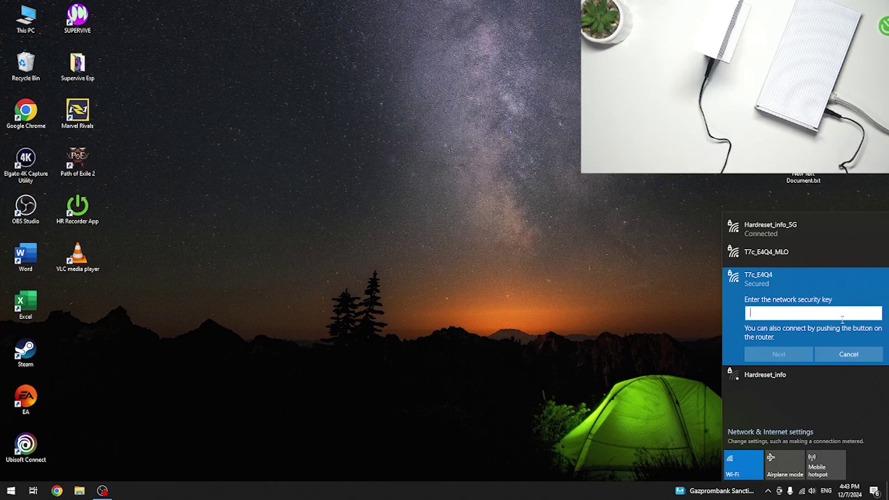
pyautogui.write('**********')
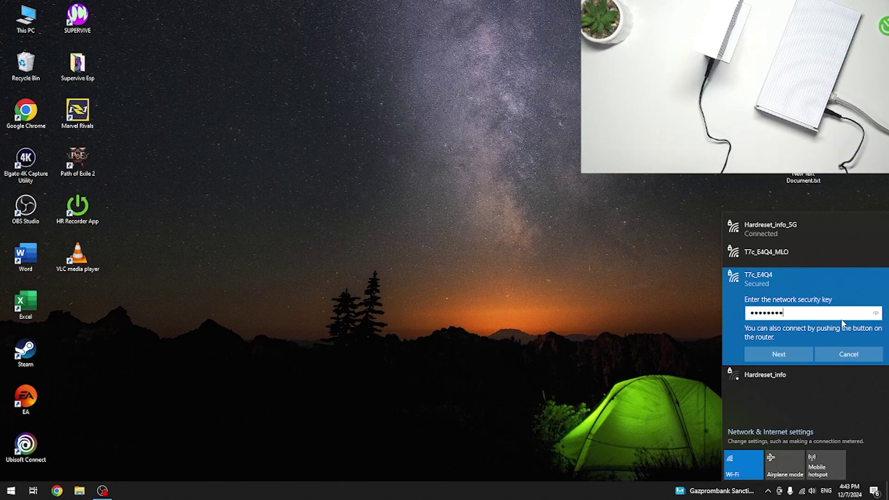
pyautogui.press('Return')
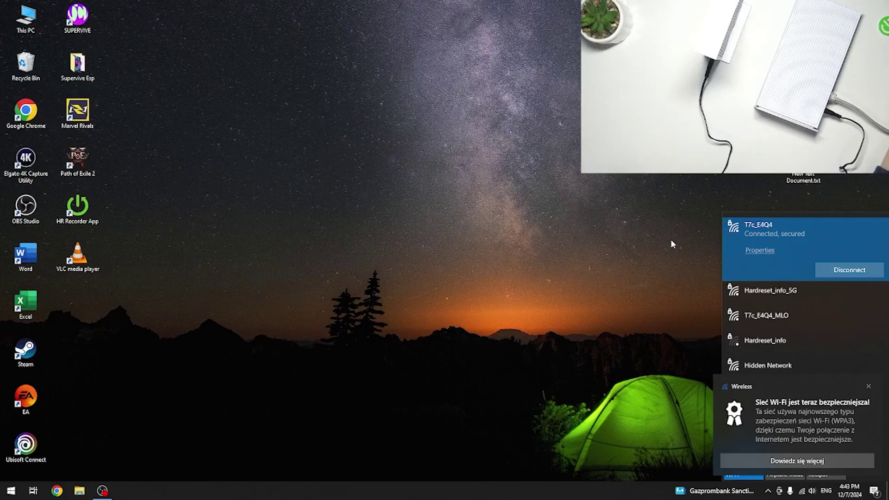
pyautogui.click(559, 259)
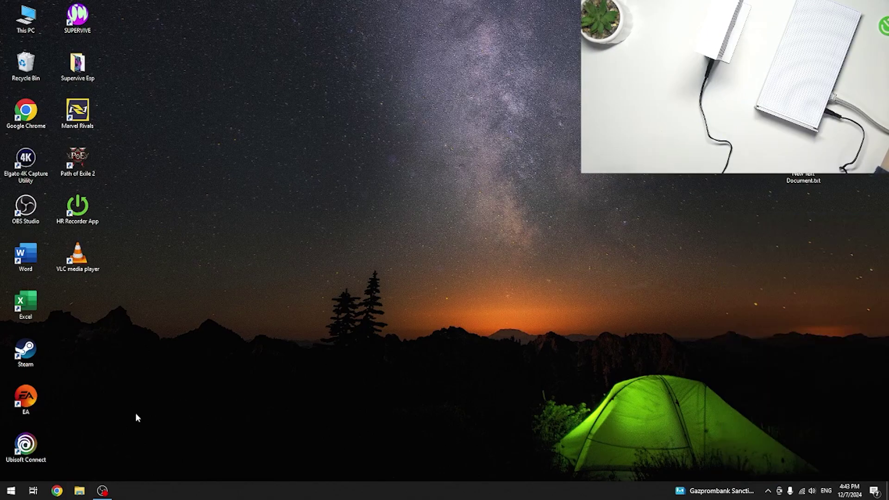
pyautogui.click(57, 494)
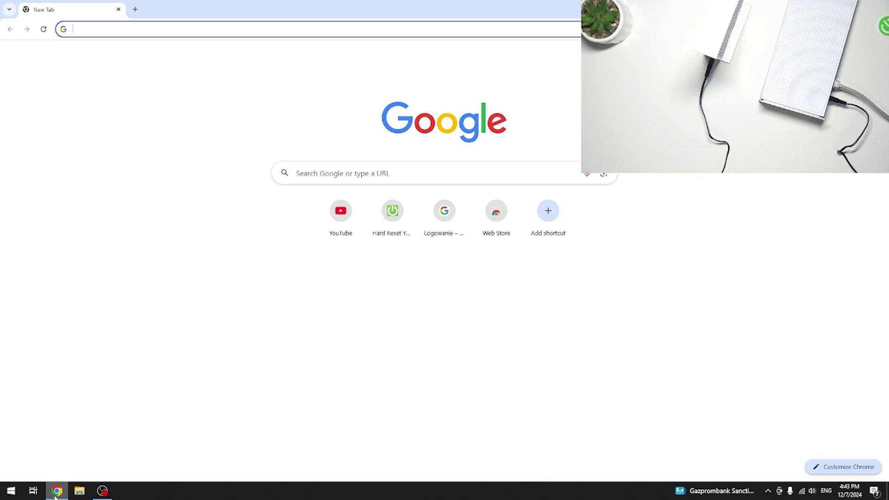
pyautogui.write('http:')
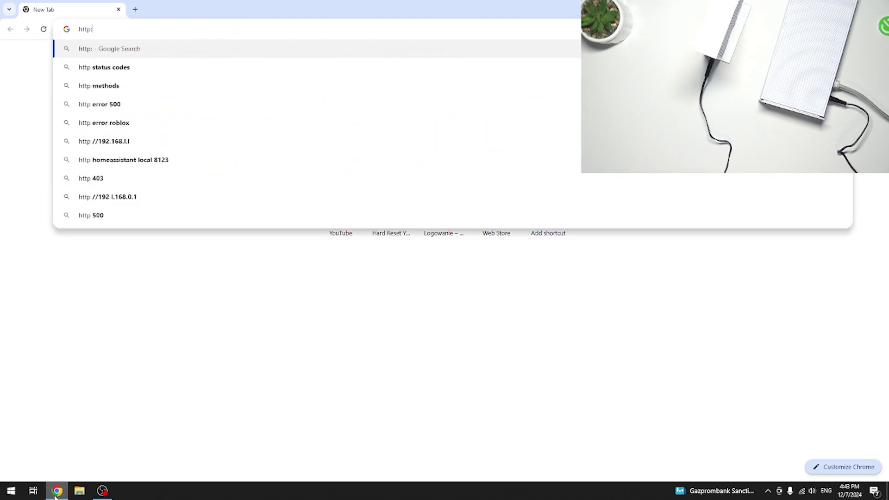
pyautogui.write('//')
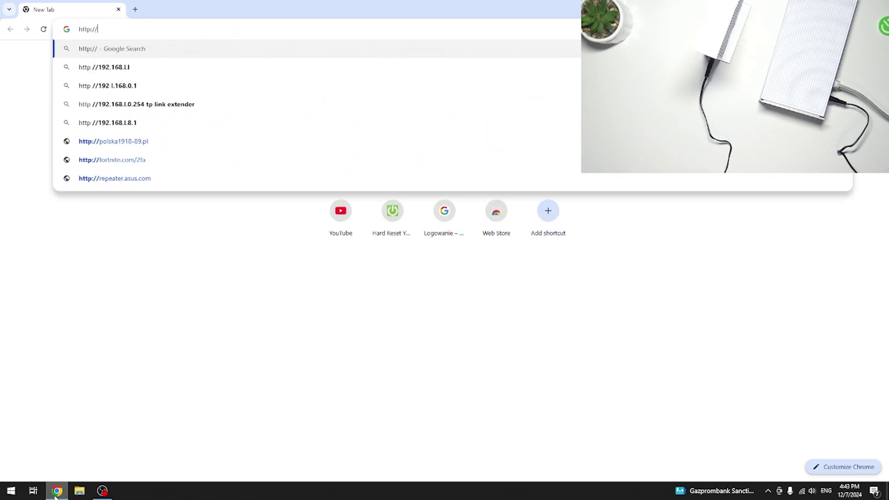
pyautogui.write('192.')
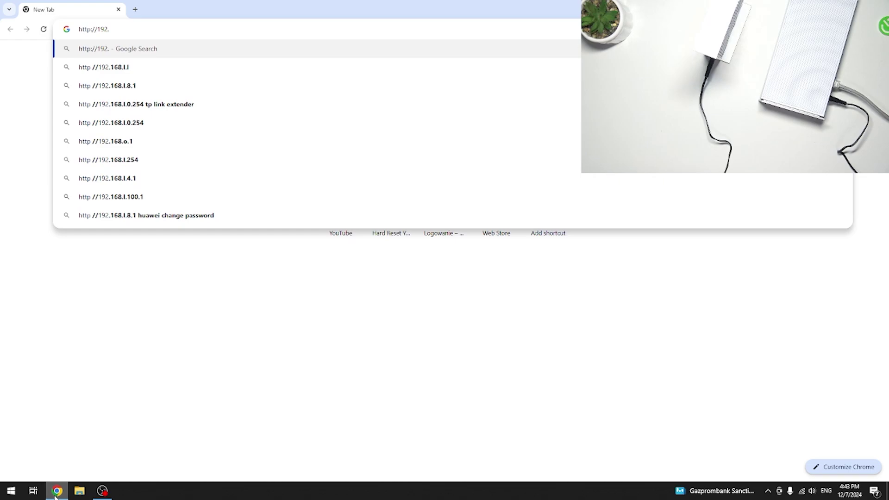
pyautogui.write('168.')
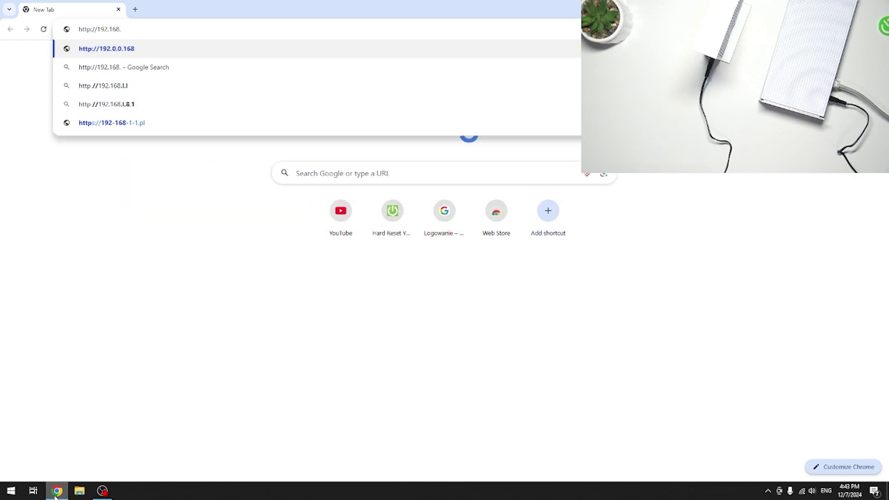
pyautogui.write('76.1')
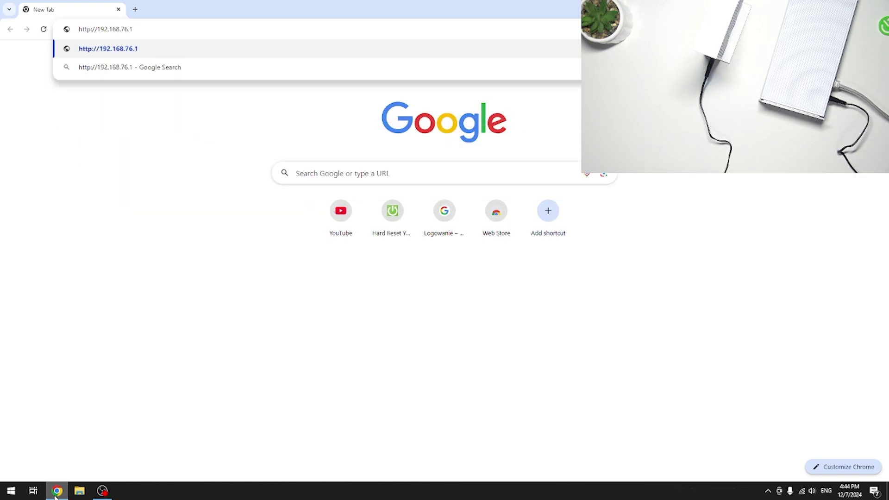
pyautogui.press('Return')
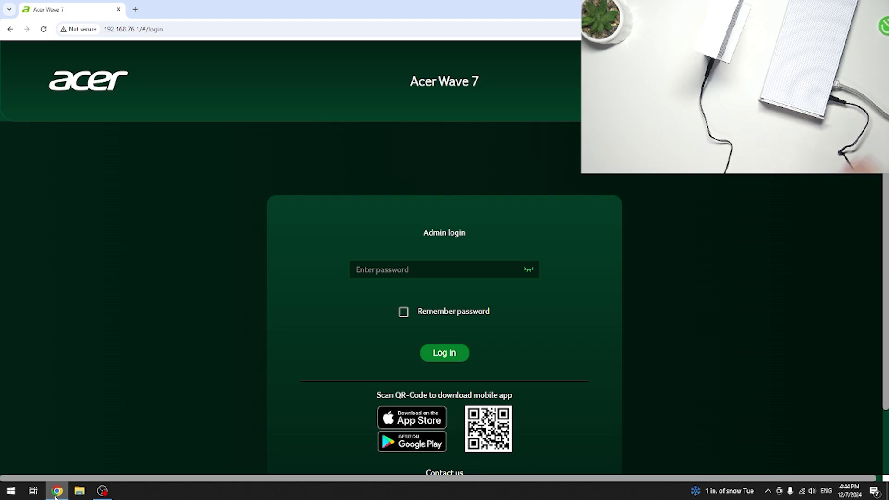
# Log in to the router admin page with the administrator password.
pyautogui.click(373, 267)
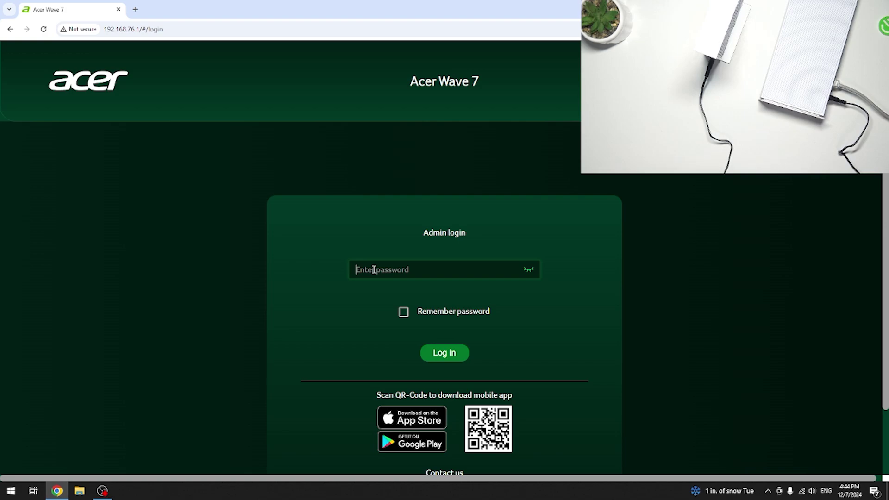
pyautogui.write('1234')
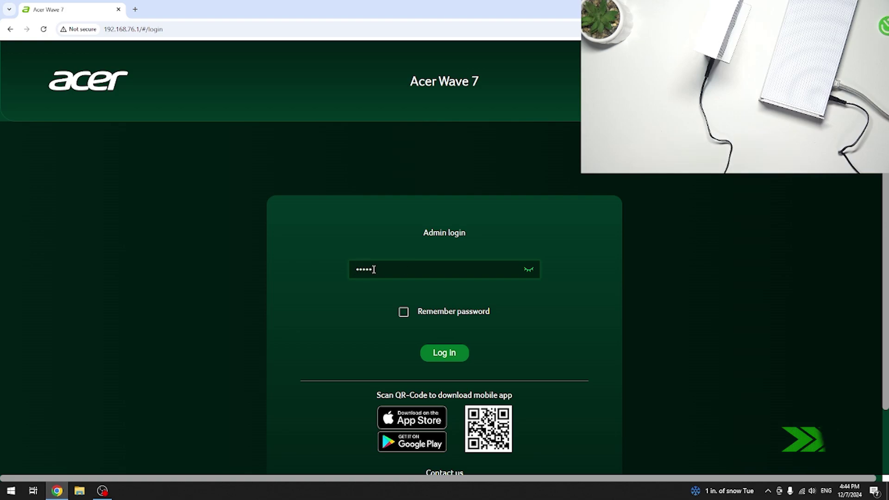
pyautogui.write('5678')
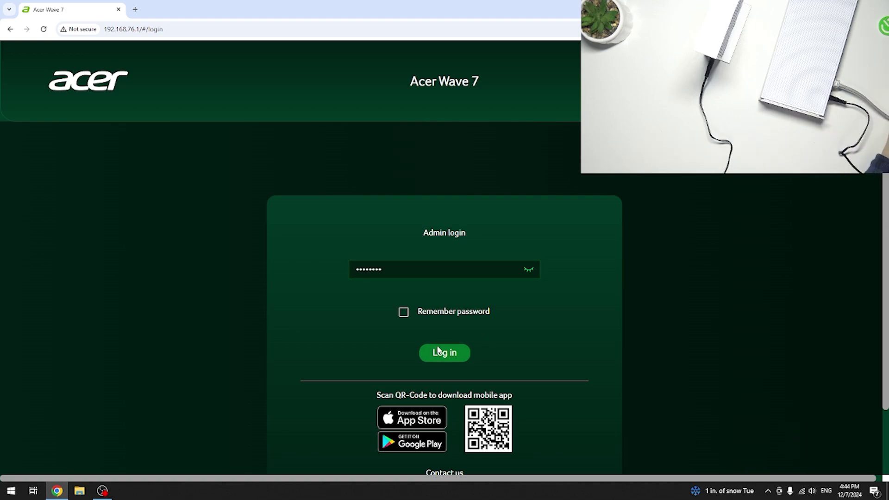
pyautogui.click(438, 351)
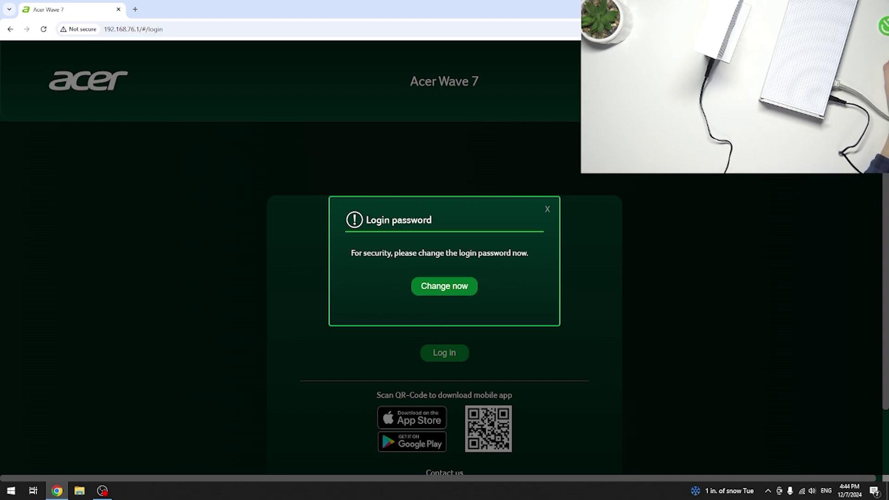
# Enter the current login password, type a new password twice, and apply the change.
pyautogui.click(444, 286)
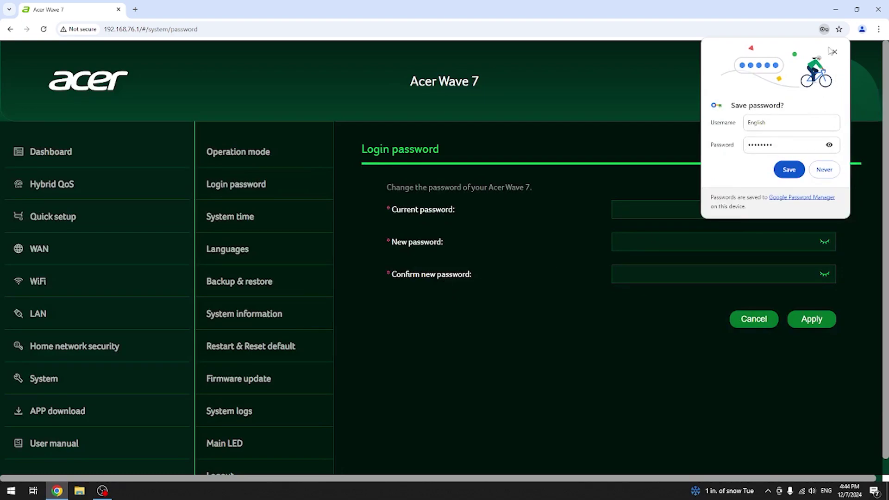
pyautogui.click(832, 51)
pyautogui.click(686, 204)
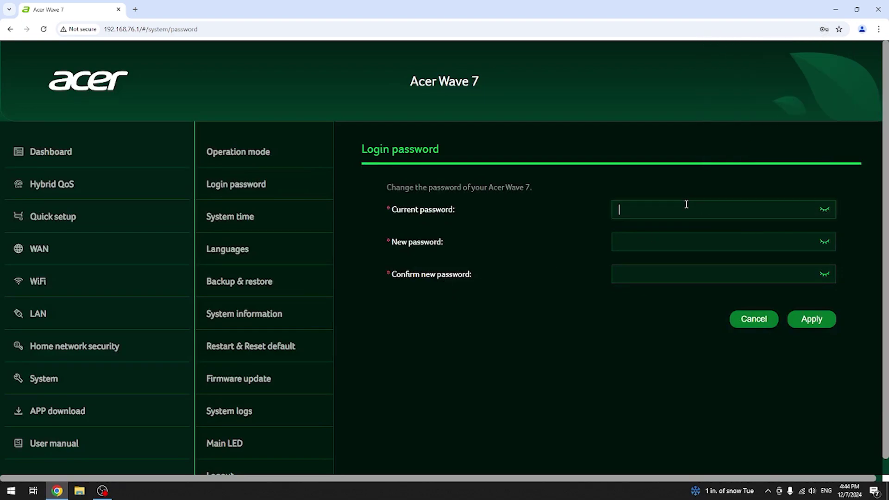
pyautogui.write('••••••••')
pyautogui.click(645, 238)
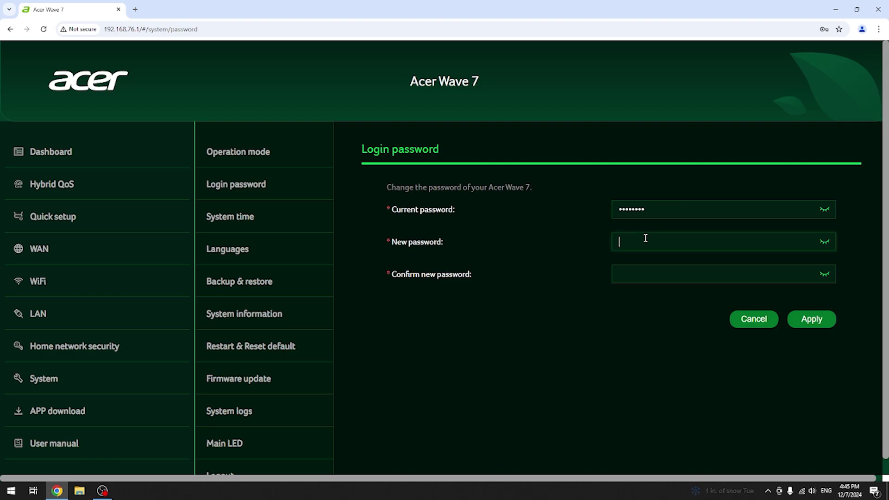
pyautogui.write('••••••••')
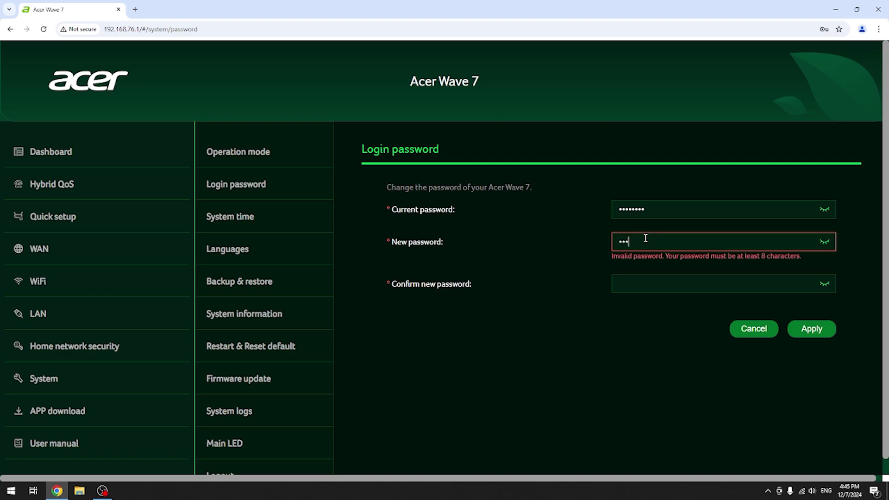
pyautogui.write('••••••')
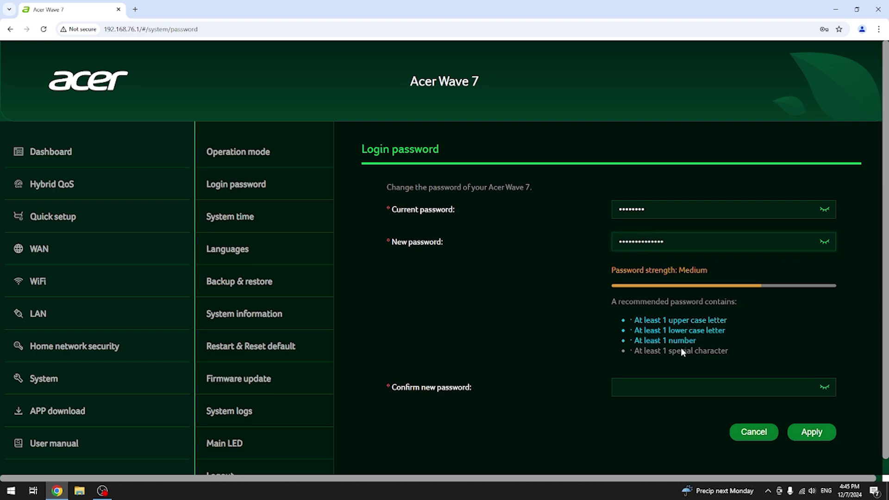
pyautogui.click(674, 380)
pyautogui.write('•••')
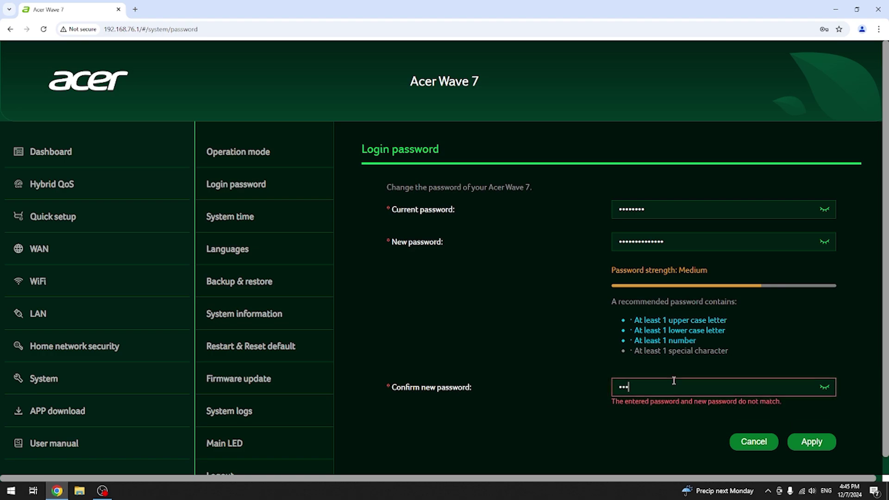
pyautogui.write('•••••••••••')
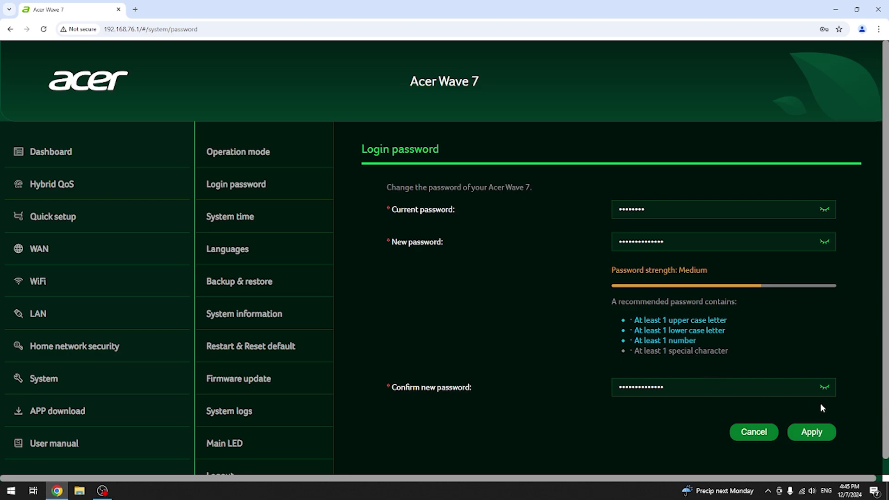
pyautogui.click(809, 432)
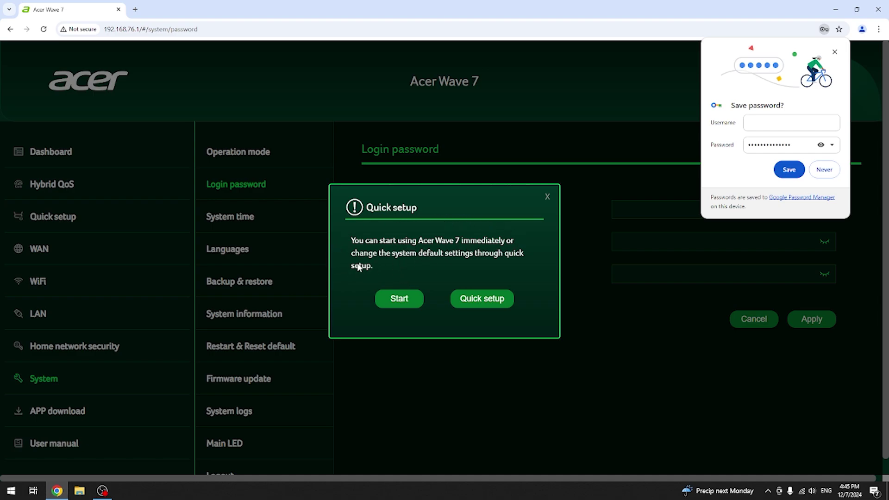
# Dismiss Chrome's save-password offer covering the Quick setup dialog.
pyautogui.click(495, 300)
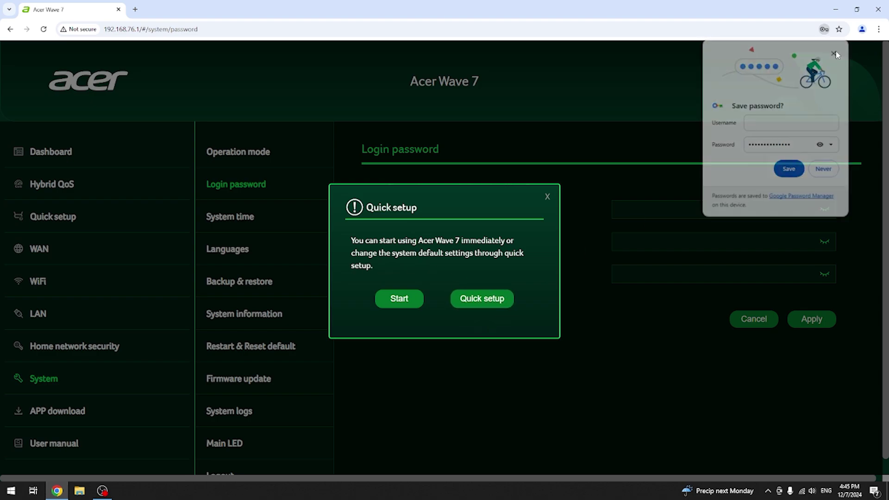
# Choose Quick setup and start the wizard with Mesh controller mode kept.
pyautogui.click(485, 301)
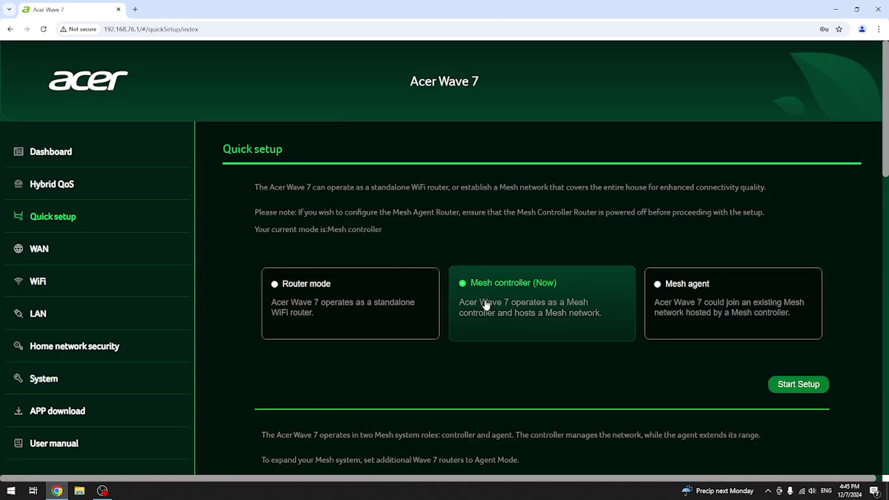
pyautogui.scroll(-1, 369, 255)
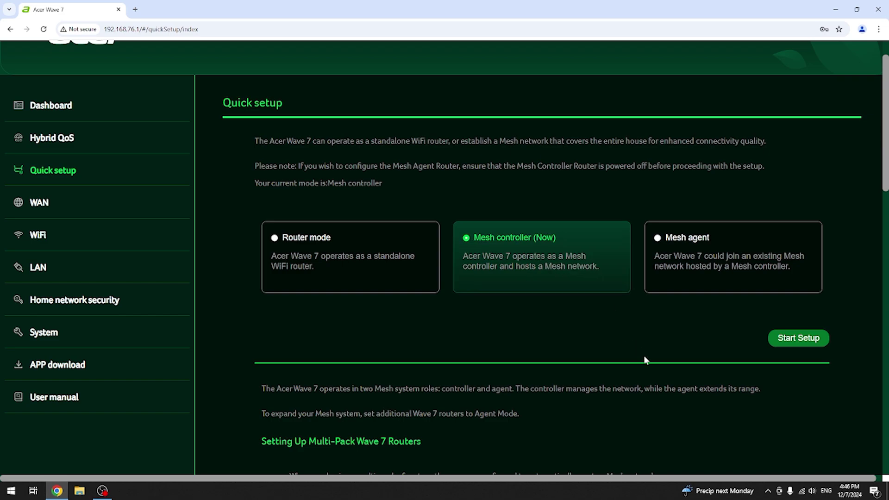
pyautogui.click(782, 342)
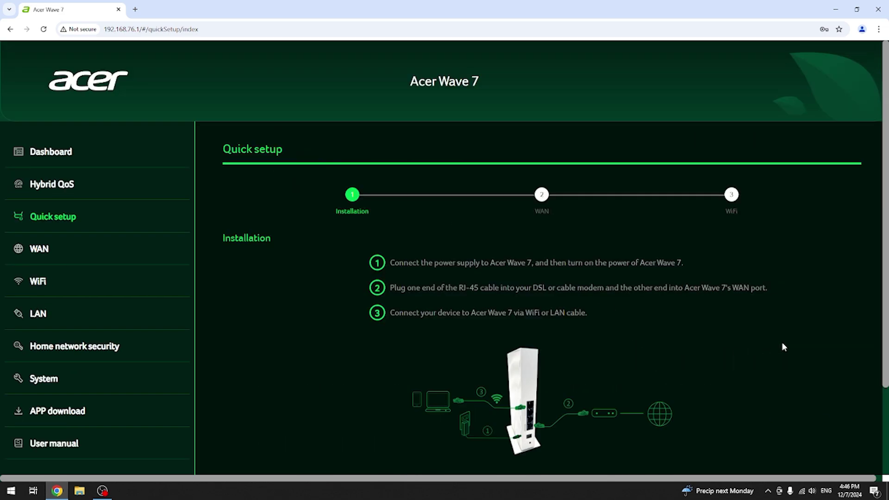
# Scroll through the installation instructions and continue to the WAN step.
pyautogui.scroll(-2, 563, 345)
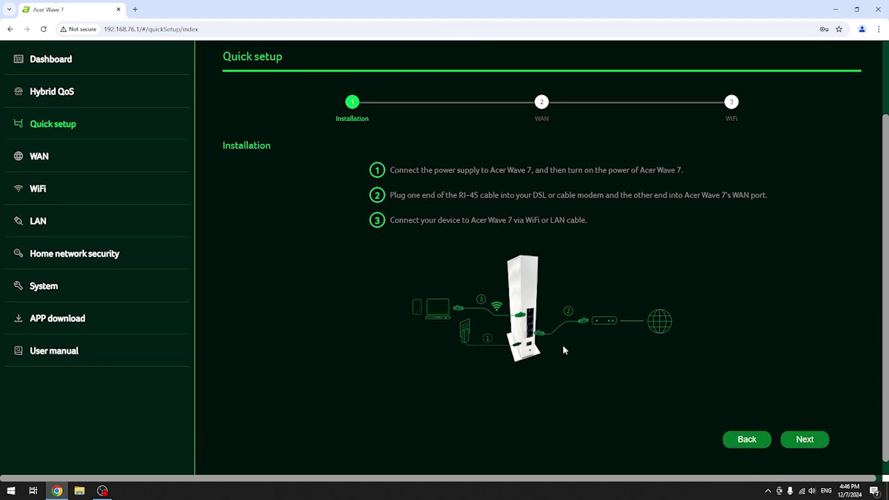
pyautogui.scroll(-1, 554, 317)
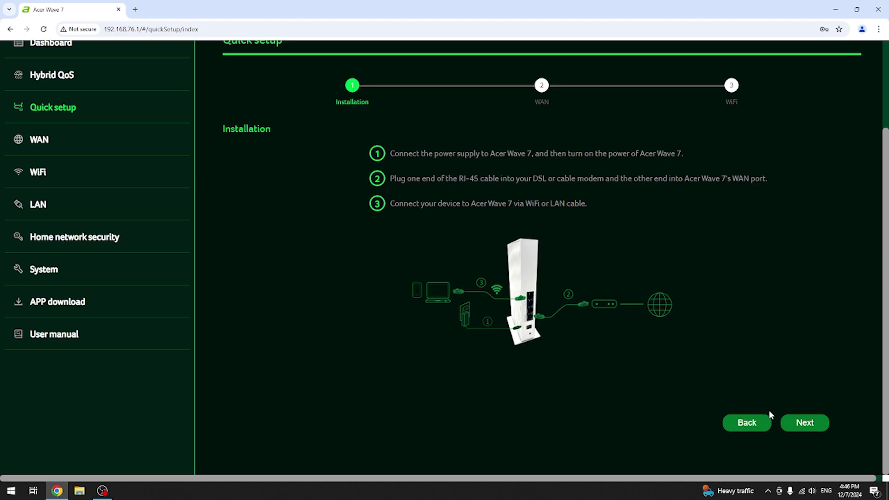
pyautogui.click(799, 420)
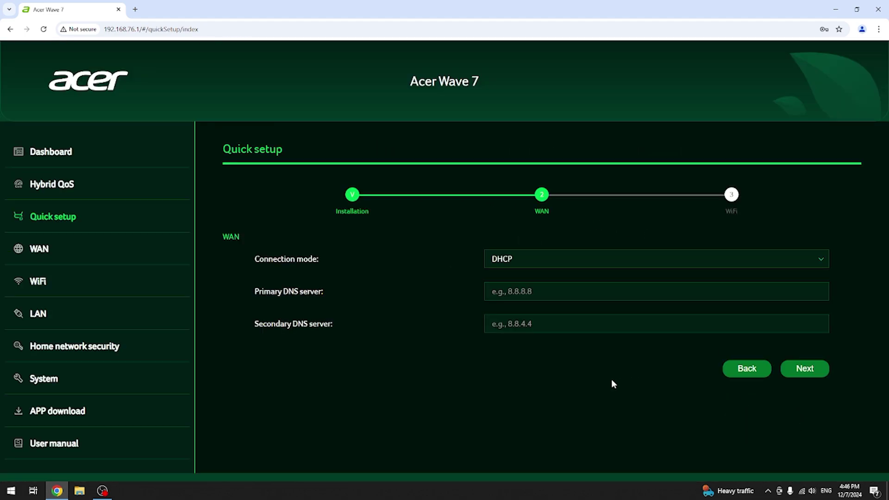
# Keep DHCP mode and enter DNS servers 1.1.1.1 (primary) and 1.1.1.2 (secondary).
pyautogui.click(546, 268)
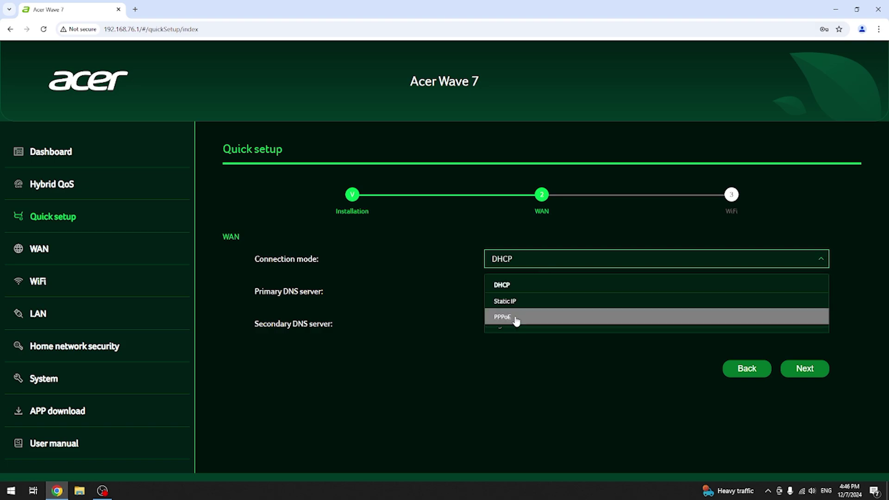
pyautogui.click(513, 285)
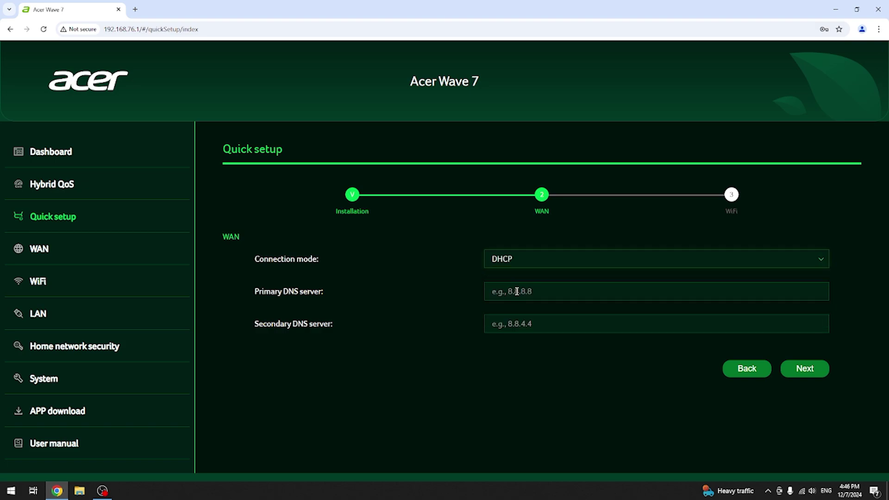
pyautogui.click(516, 291)
pyautogui.click(509, 292)
pyautogui.write('1.1.1.1')
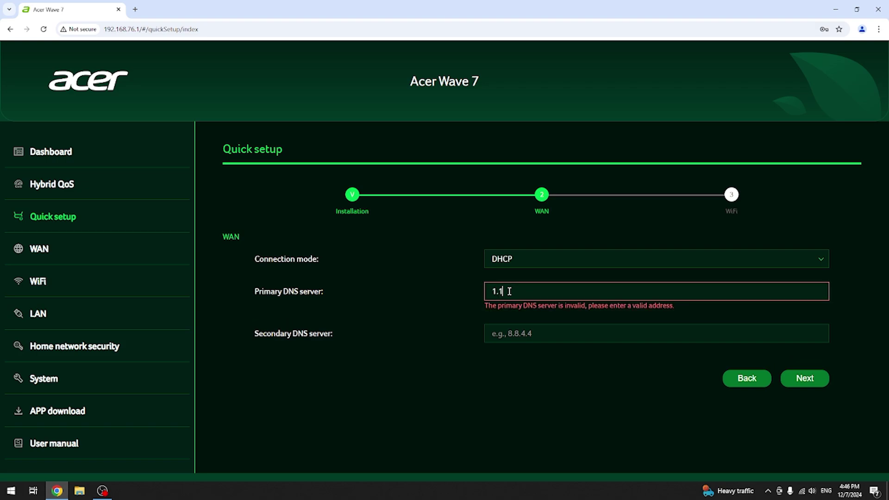
pyautogui.click(509, 319)
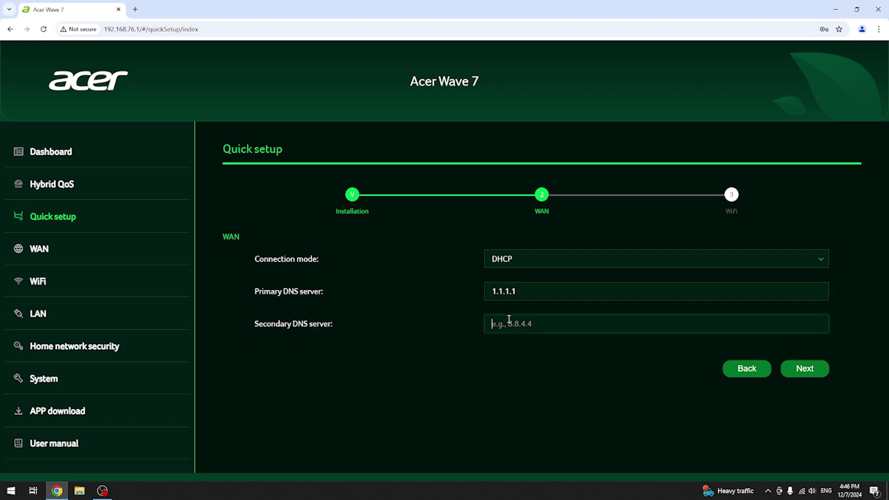
pyautogui.write('1.1.1.2')
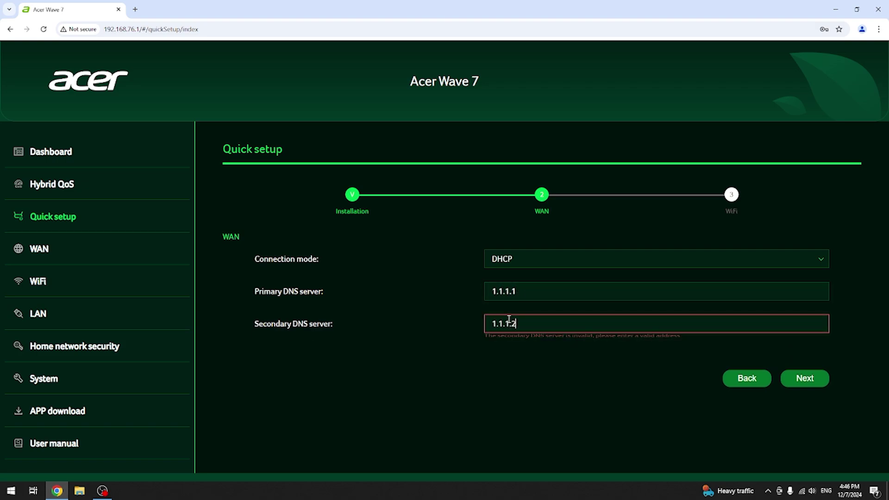
# Continue to the WiFi step and keep the 2.4G+5G band.
pyautogui.click(813, 371)
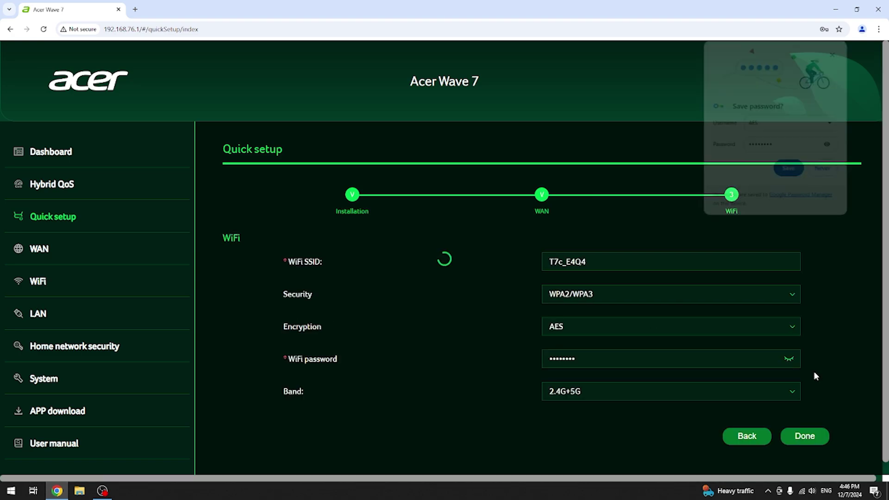
pyautogui.click(835, 52)
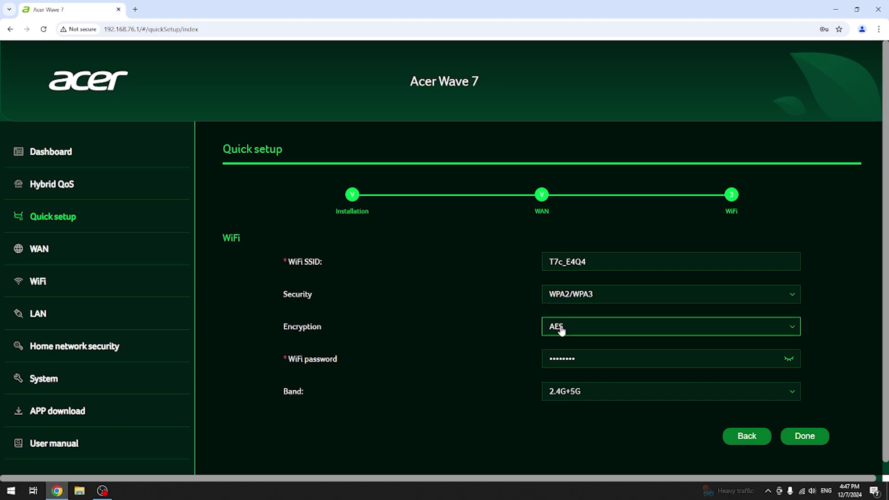
pyautogui.click(576, 397)
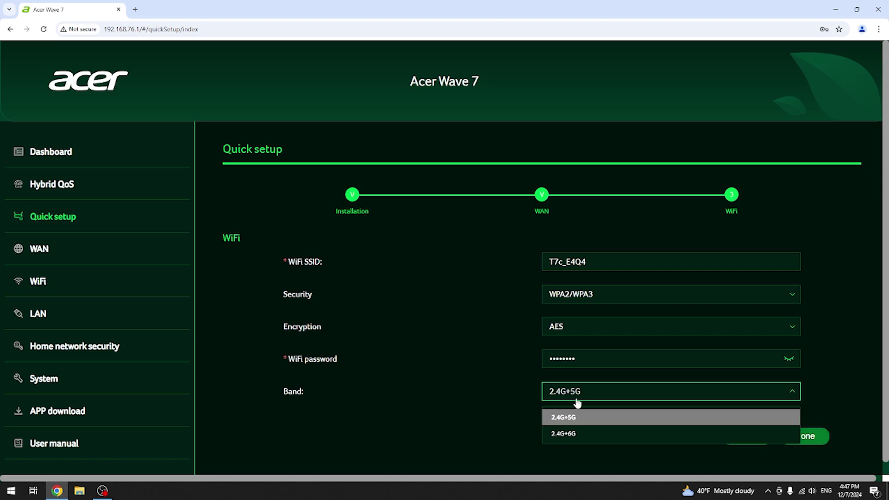
pyautogui.click(576, 417)
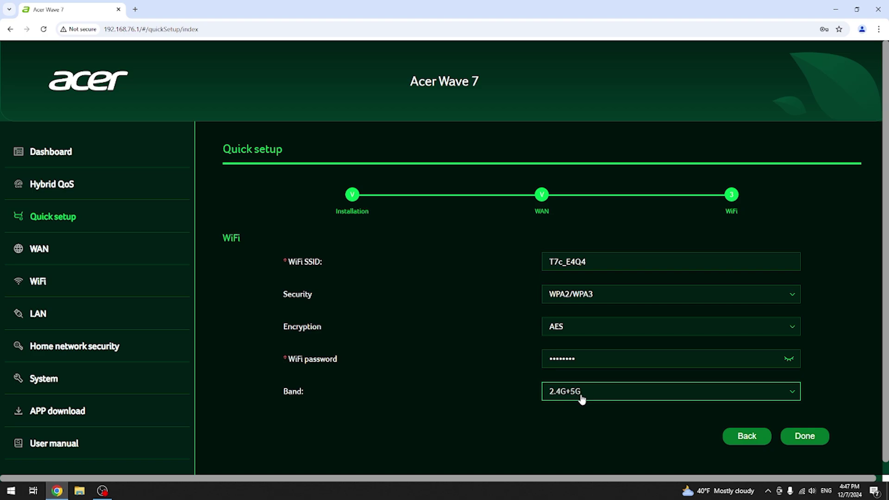
# Rename the SSID from T7c_E4Q4 to HardresetWiFi and enter a new WiFi password.
pyautogui.moveTo(601, 258); pyautogui.dragTo(538, 264)
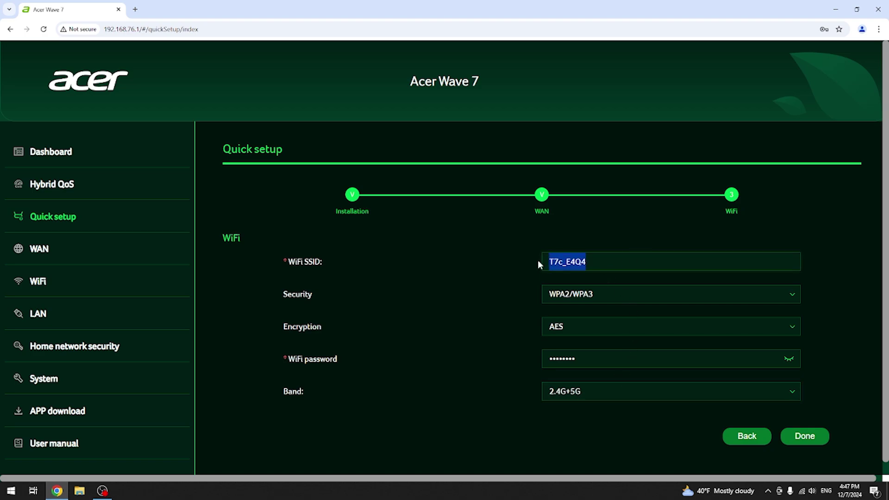
pyautogui.press('BackSpace')
pyautogui.write('H')
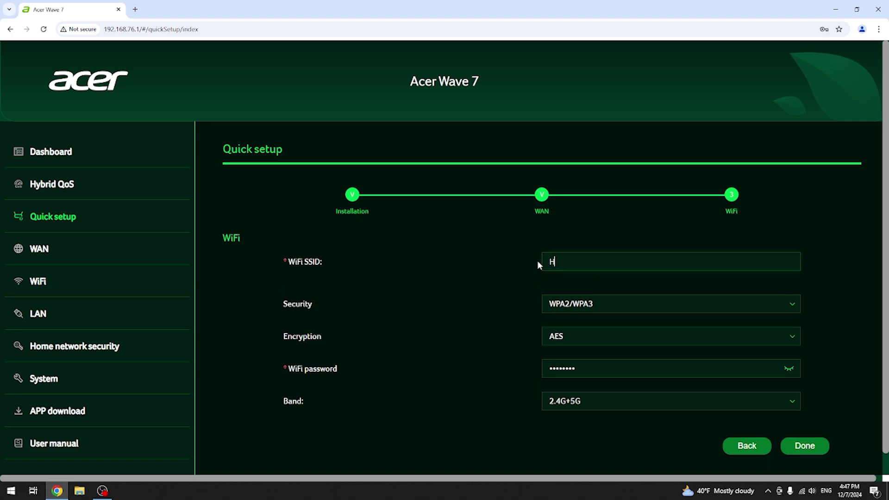
pyautogui.write('ardrese')
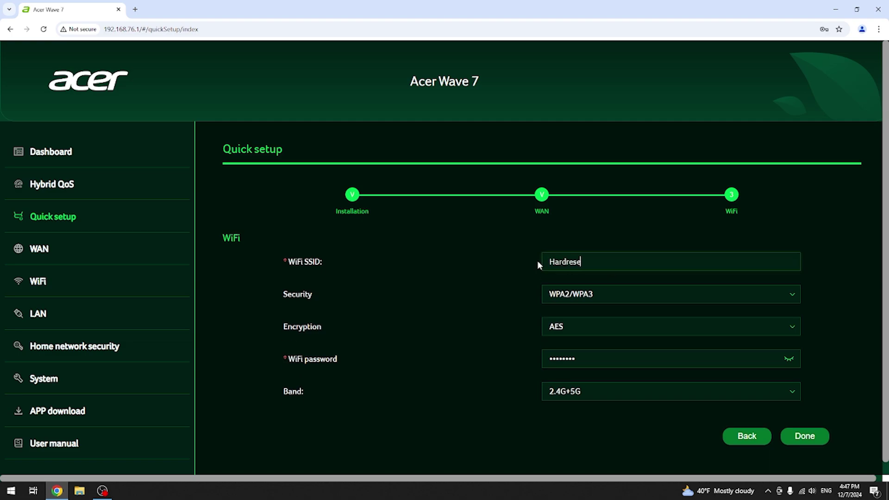
pyautogui.write('tWiFi')
pyautogui.moveTo(586, 359); pyautogui.dragTo(535, 360)
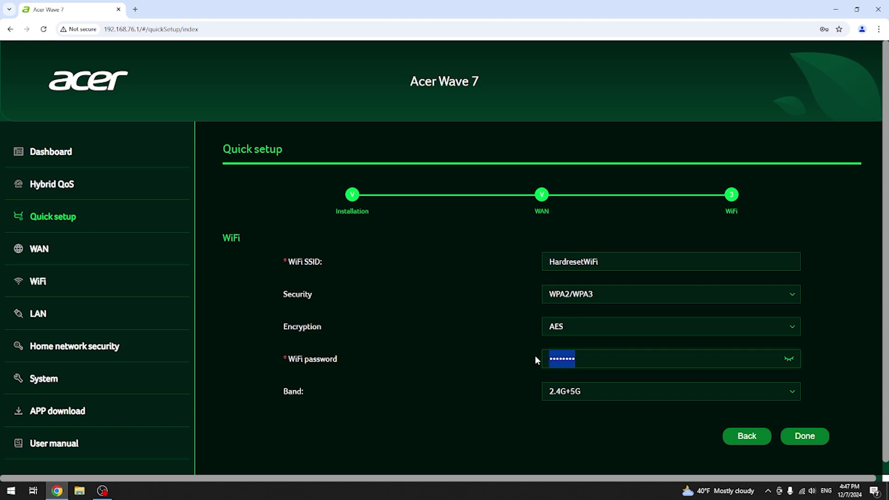
pyautogui.write('1234567')
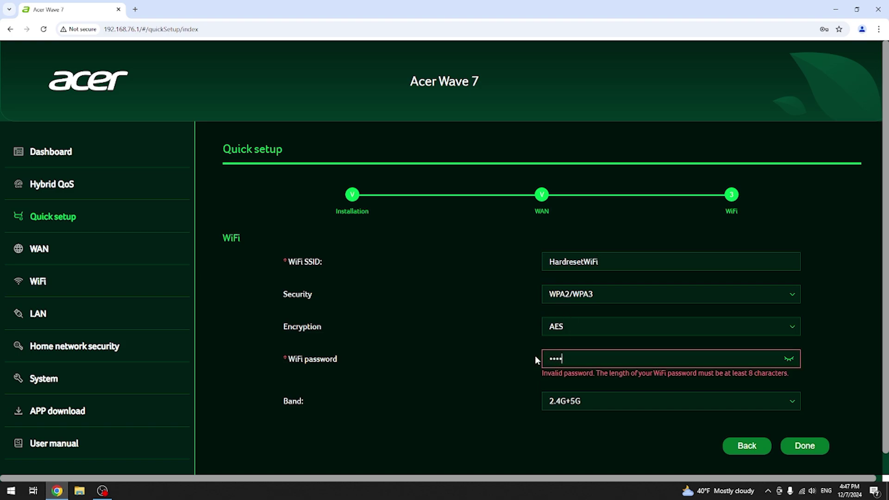
pyautogui.write('890')
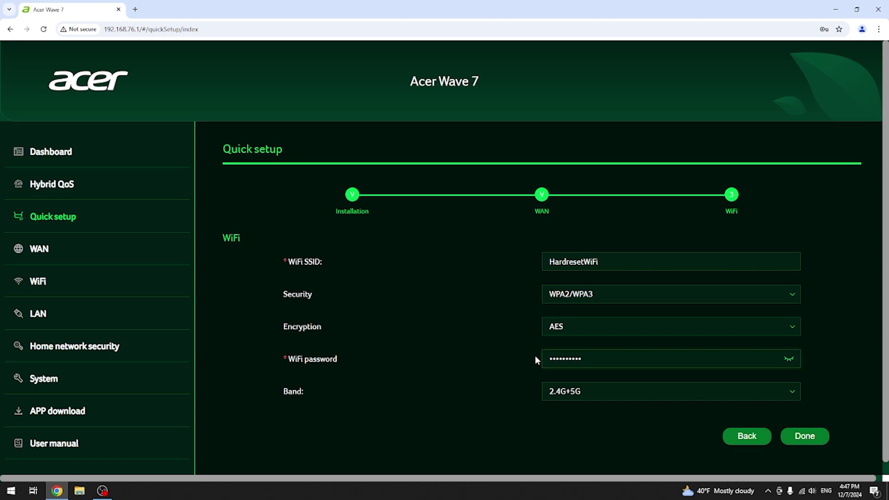
# Apply the quick setup and wait for the dashboard to show Internet status Good.
pyautogui.click(790, 431)
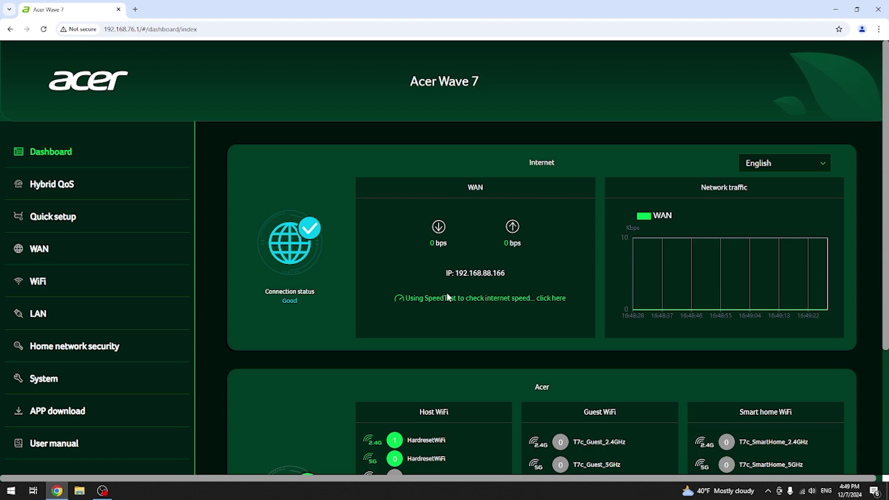
pyautogui.scroll(-2, 460, 312)
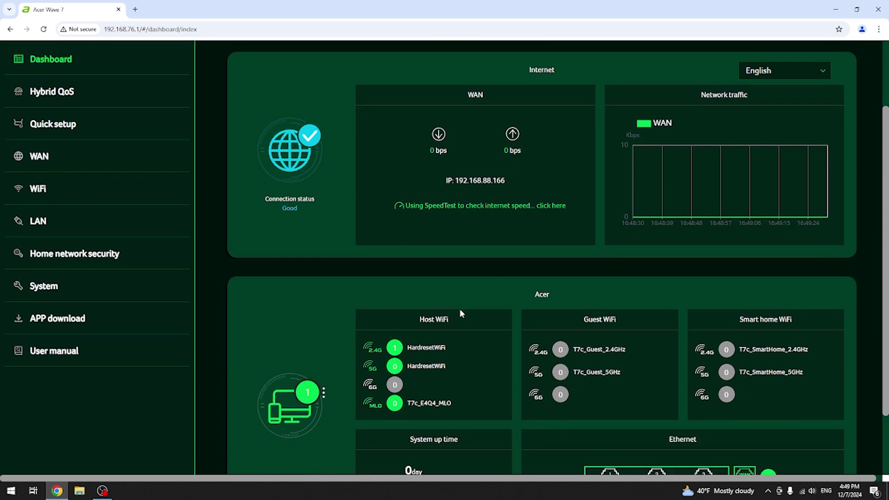
pyautogui.scroll(-2, 460, 310)
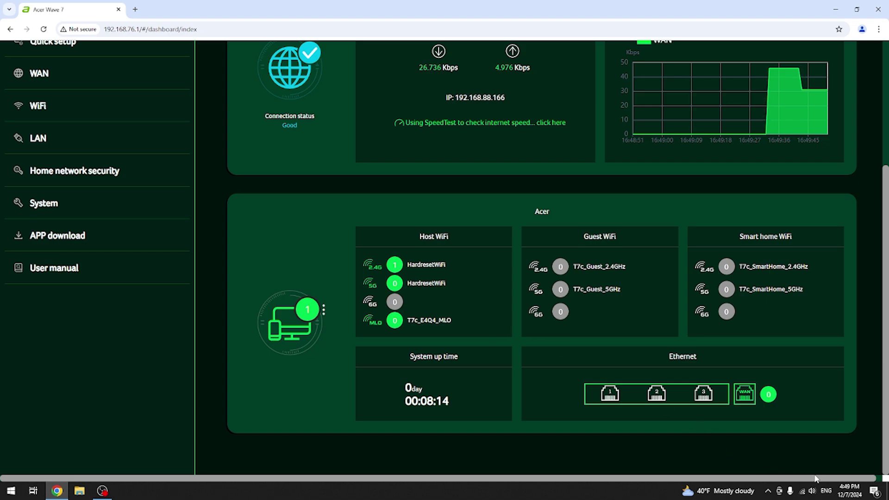
pyautogui.click(803, 491)
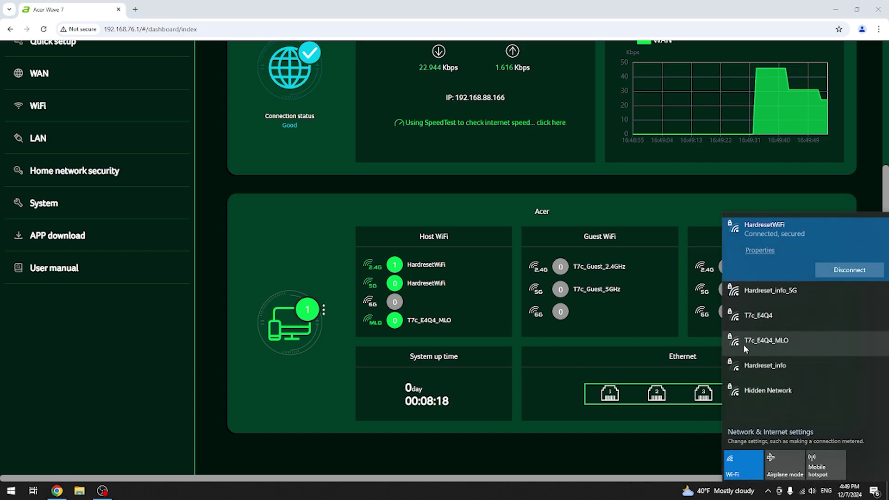
pyautogui.click(687, 340)
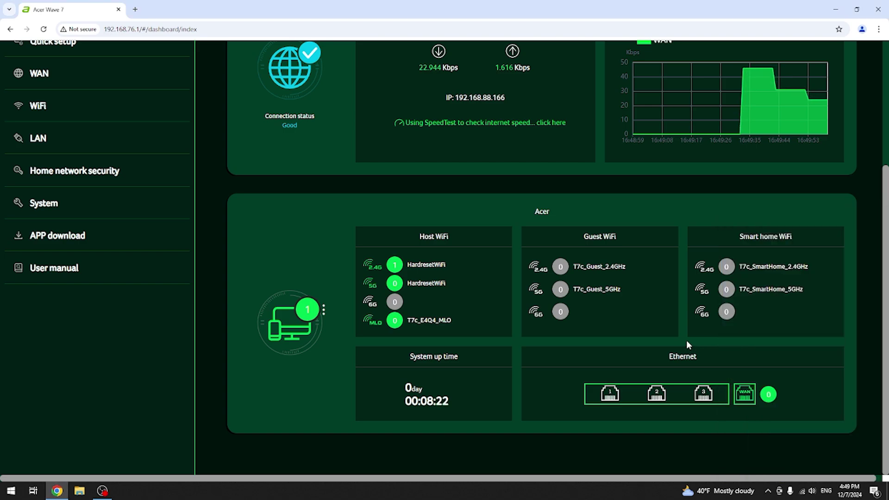
pyautogui.scroll(4, 687, 342)
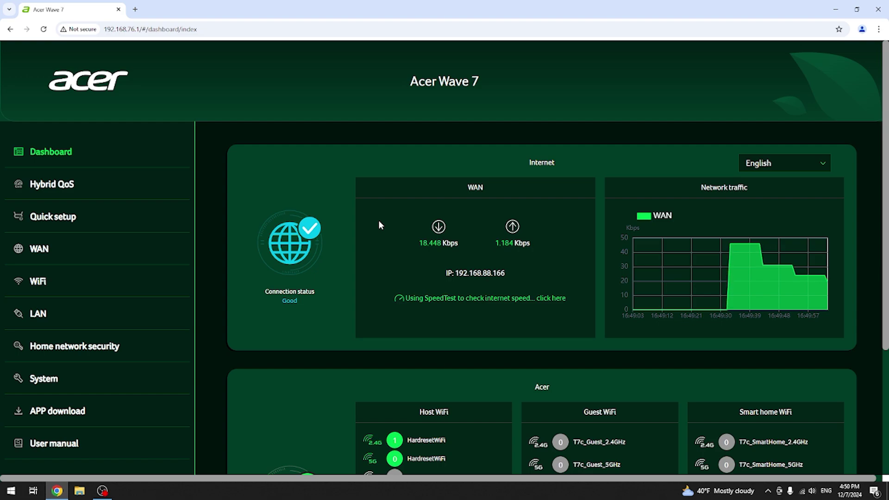
# Look over the WAN status page, then move on to the WiFi status page.
pyautogui.scroll(-3, 379, 225)
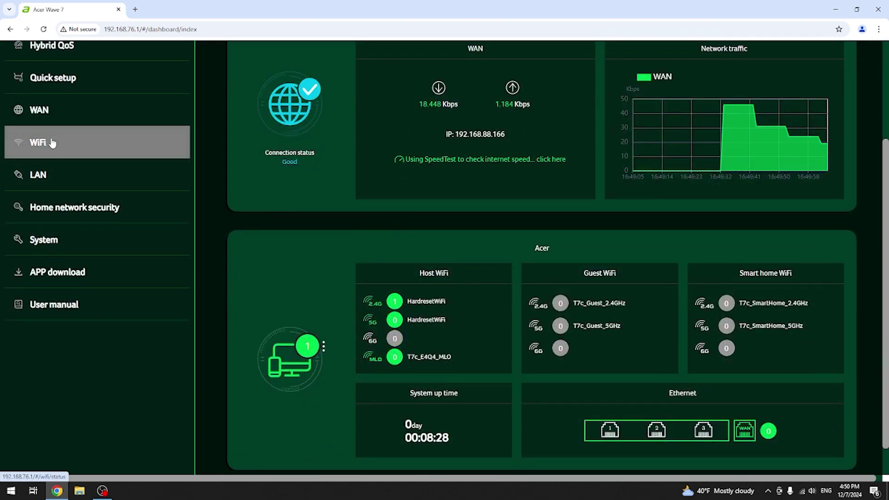
pyautogui.click(49, 114)
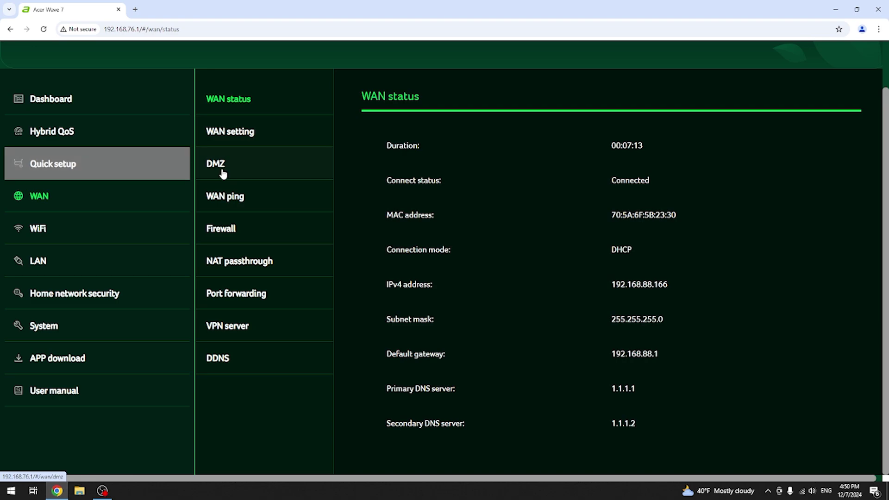
pyautogui.click(101, 227)
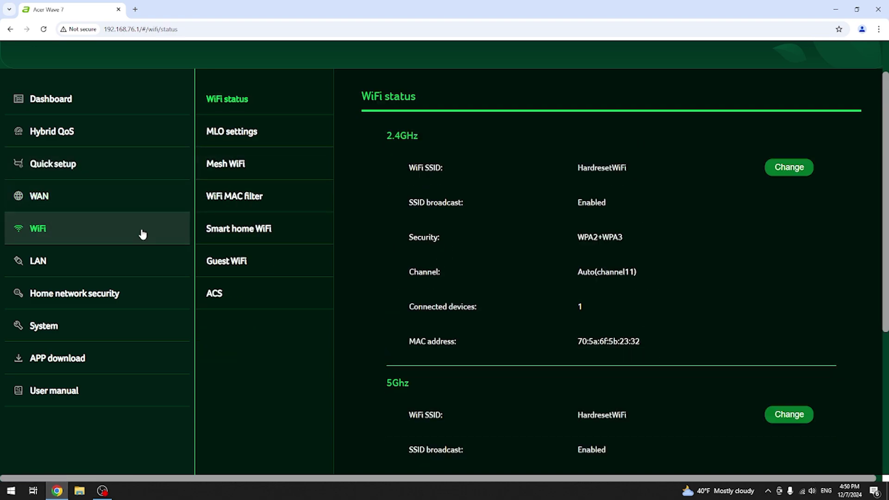
# Check MLO and Mesh WiFi settings, then confirm HardresetWiFi uses WPA2+WPA3 on 2.4GHz and 5GHz.
pyautogui.click(237, 138)
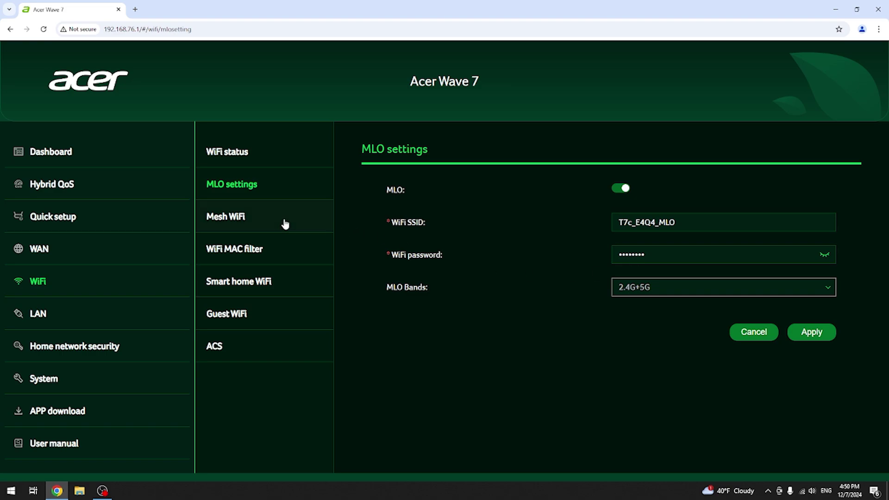
pyautogui.click(235, 217)
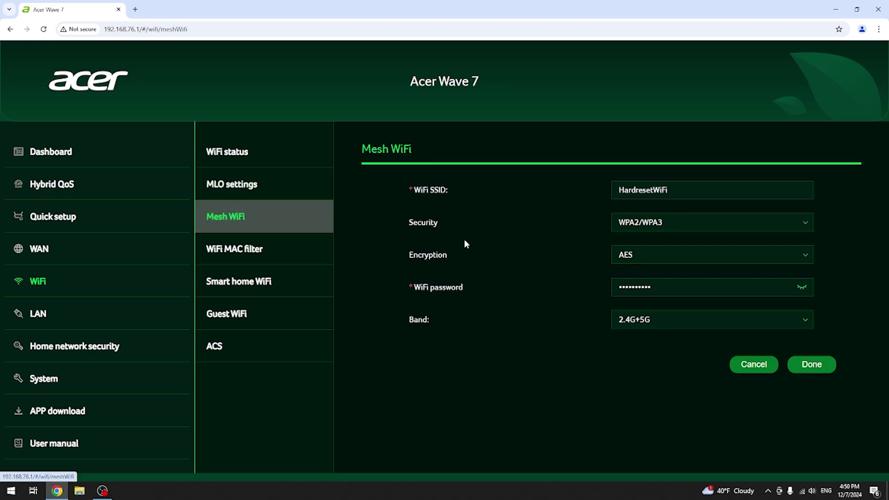
pyautogui.click(248, 151)
pyautogui.scroll(-6, 440, 270)
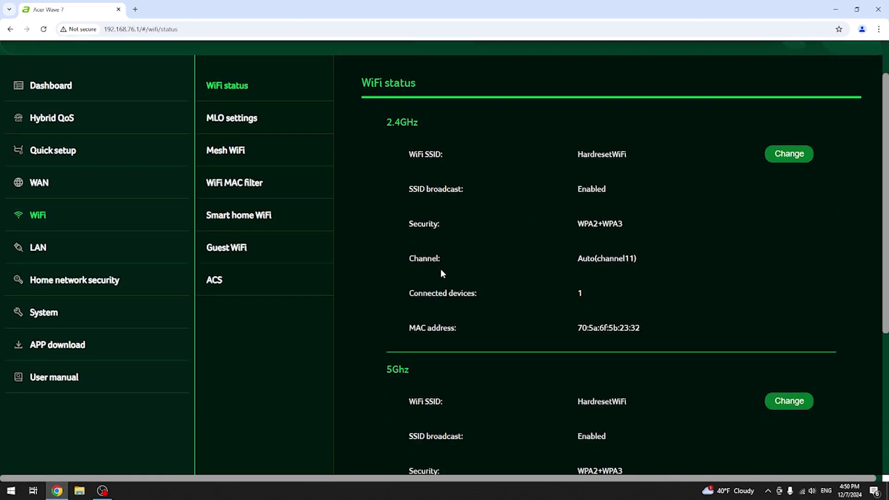